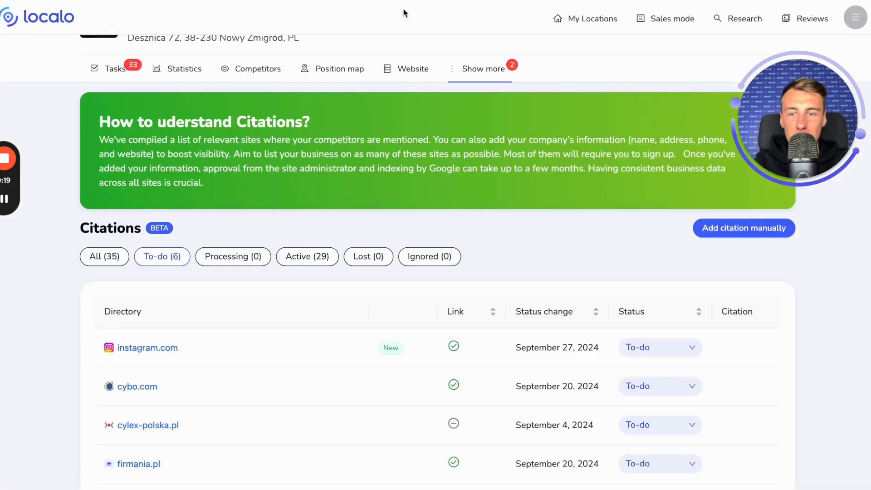
Scroll through the Citations page and show all 35 citation directories.
scroll(371, 65, up, 1)
scroll(375, 95, down, 2)
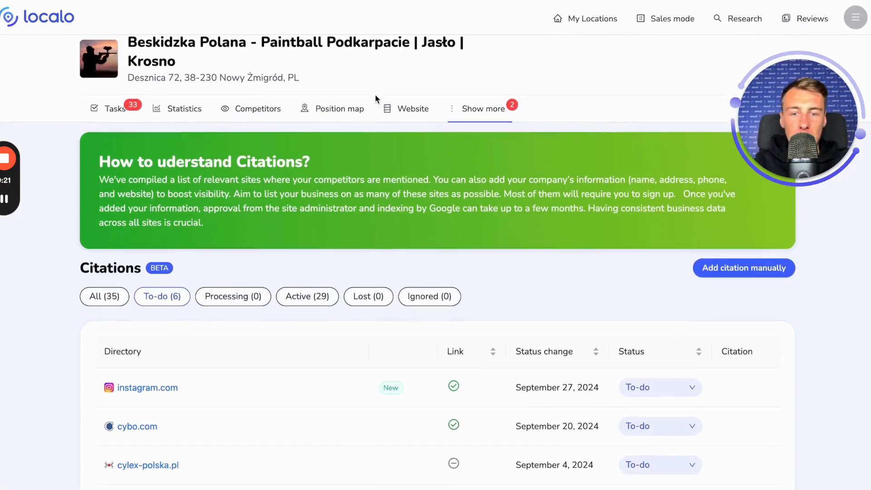
scroll(375, 94, up, 1)
click(483, 51)
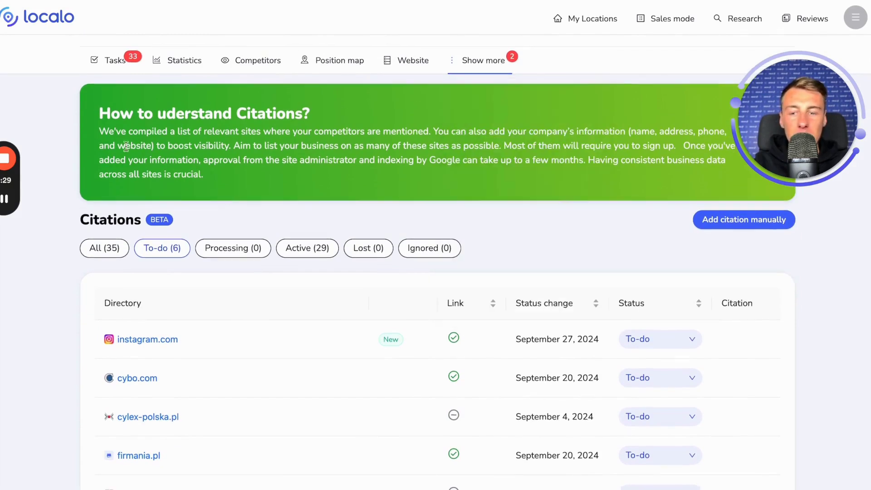
scroll(353, 156, down, 1)
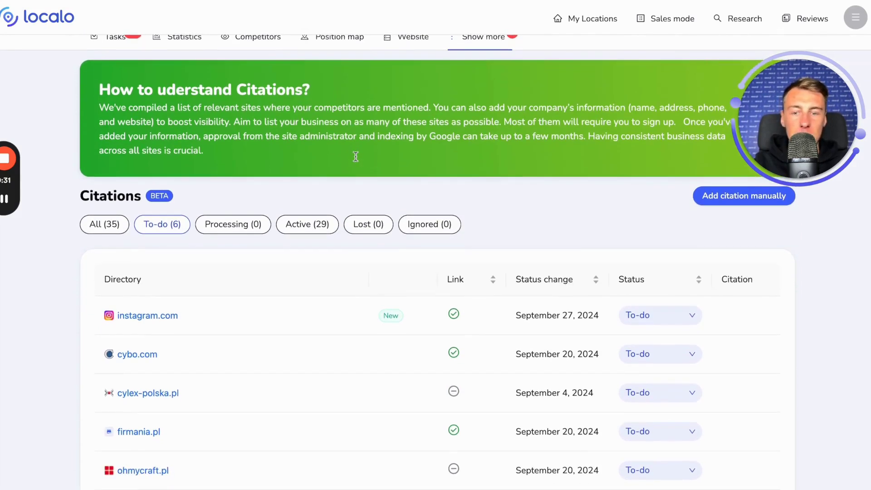
scroll(350, 140, down, 3)
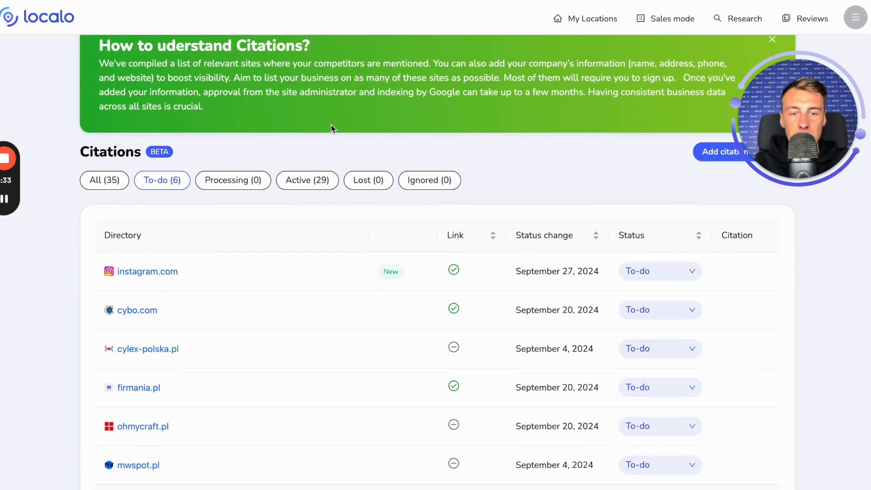
scroll(330, 128, down, 2)
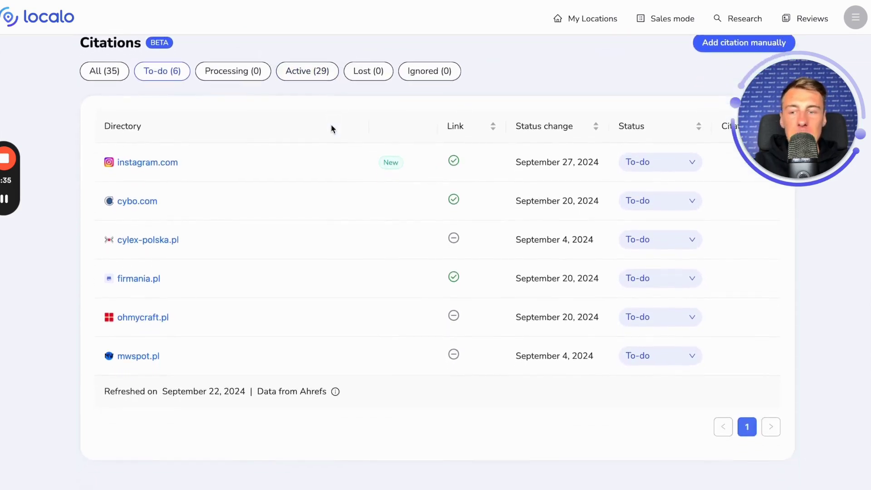
click(102, 79)
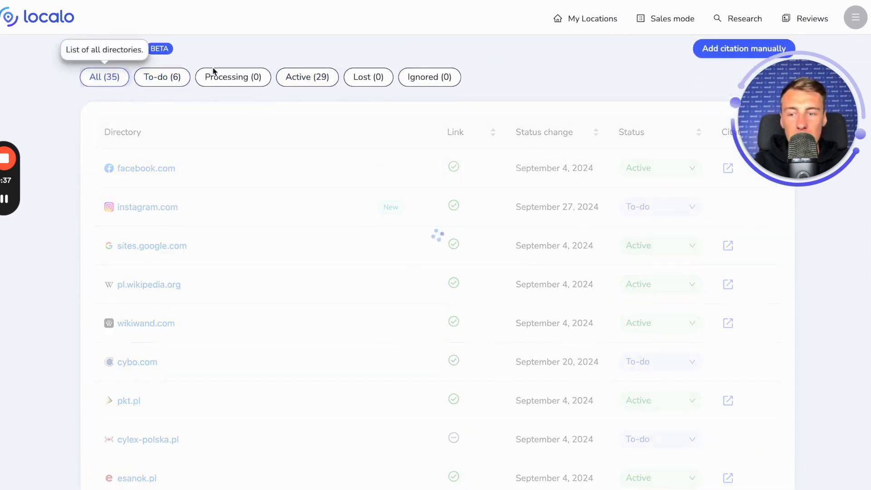
Filter to the 6 To-do citations, then to Processing (0), which shows No data.
scroll(182, 205, down, 1)
scroll(183, 159, down, 1)
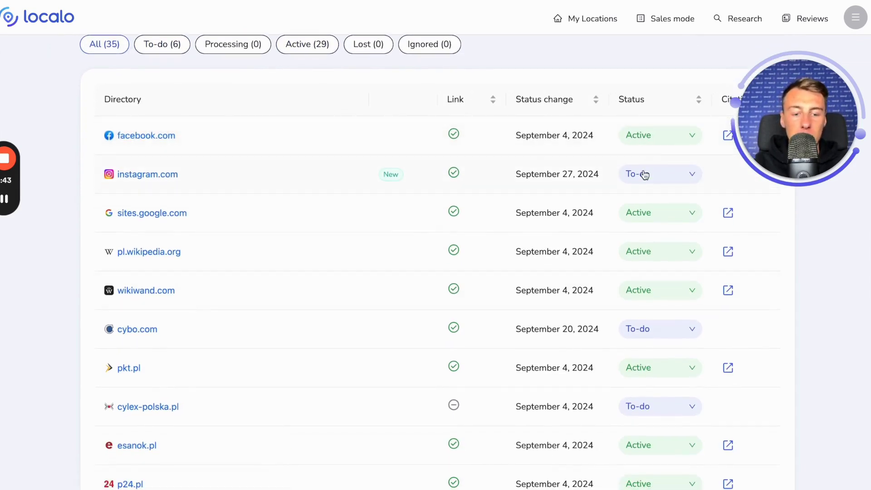
scroll(644, 175, down, 3)
scroll(644, 175, up, 3)
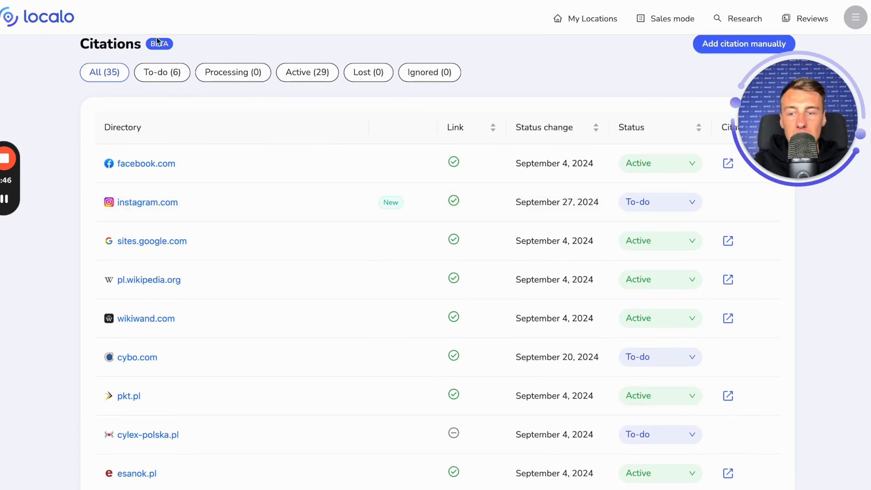
click(157, 76)
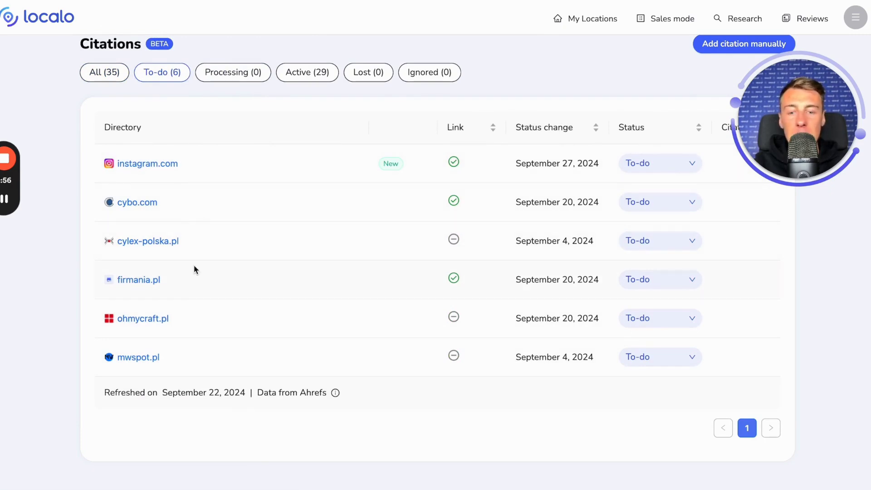
mouse_move(386, 164)
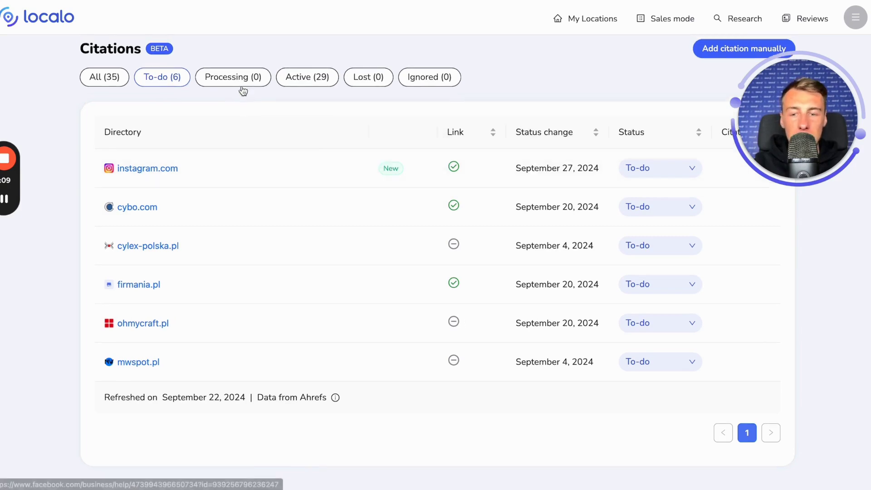
click(242, 75)
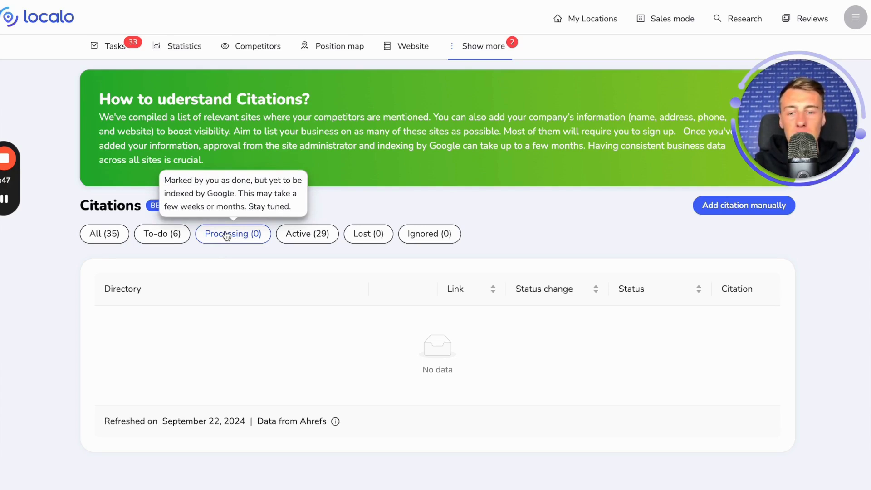
Filter to the 29 Active citations and check facebook.com's status options.
click(301, 234)
scroll(305, 244, down, 2)
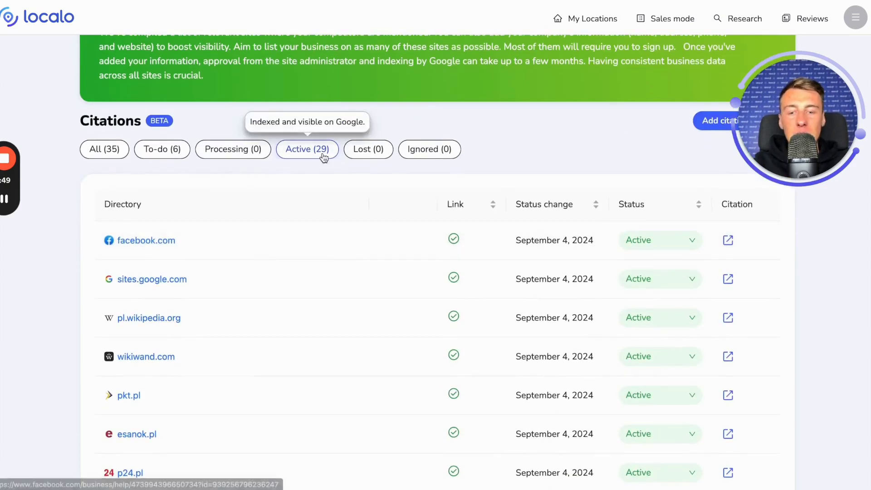
scroll(324, 156, down, 1)
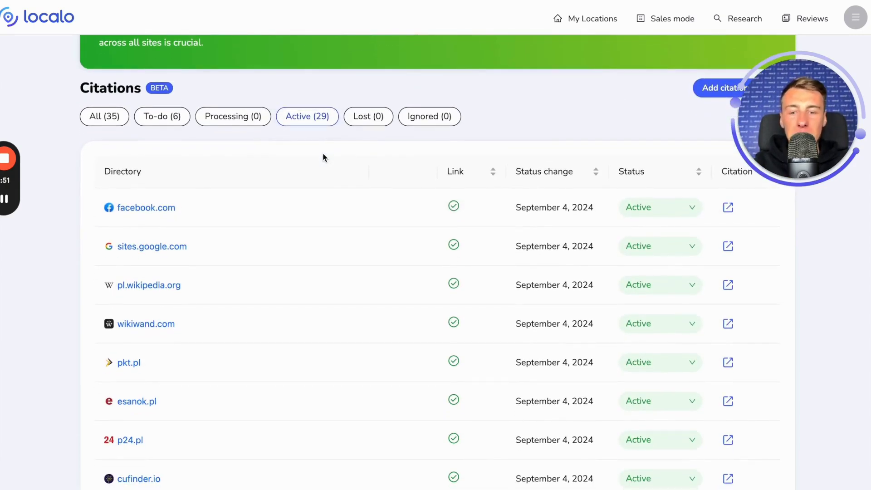
scroll(323, 158, down, 2)
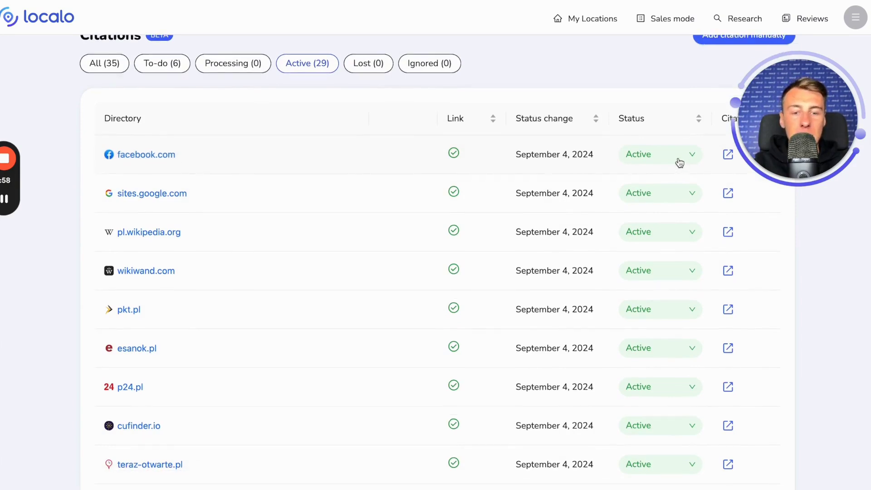
scroll(680, 168, up, 3)
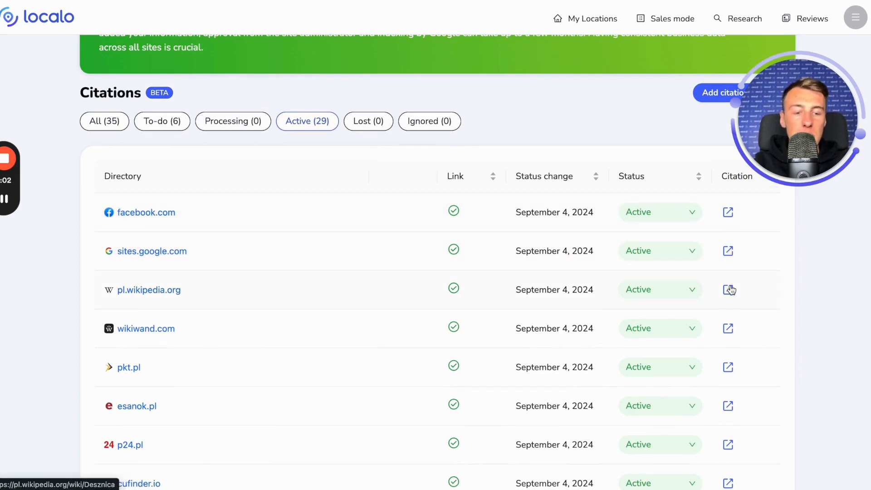
scroll(729, 408, up, 2)
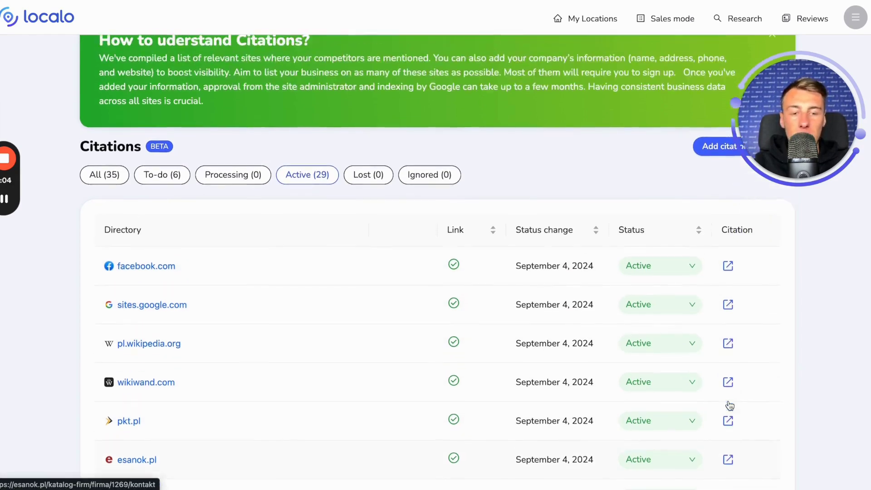
scroll(729, 406, down, 3)
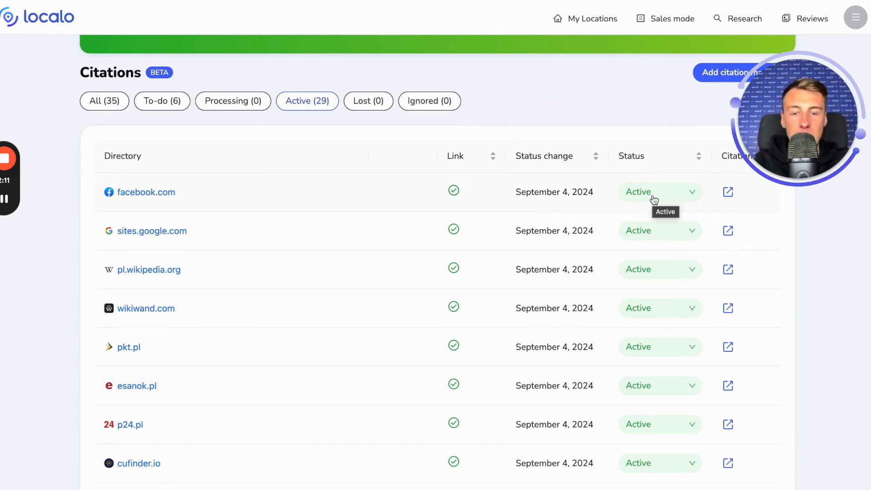
scroll(628, 122, down, 1)
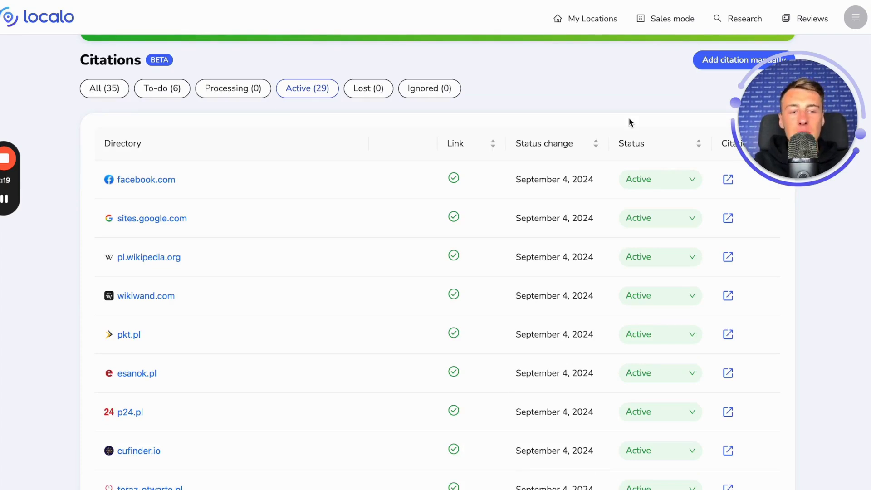
click(646, 178)
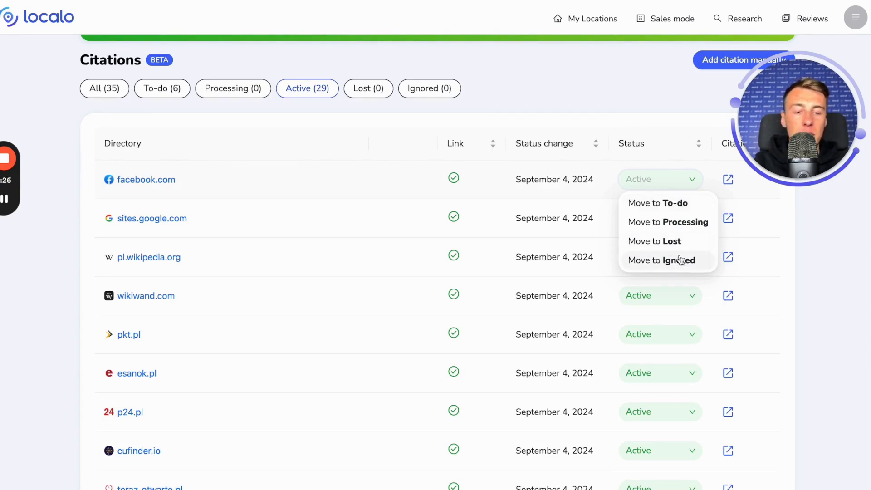
scroll(316, 103, down, 1)
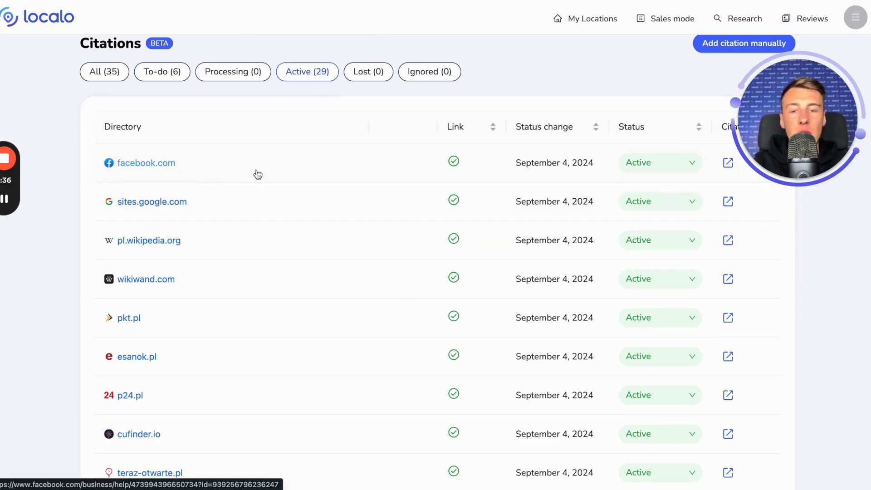
Switch to the Lost (0) filter with facebook.com left Active.
click(371, 78)
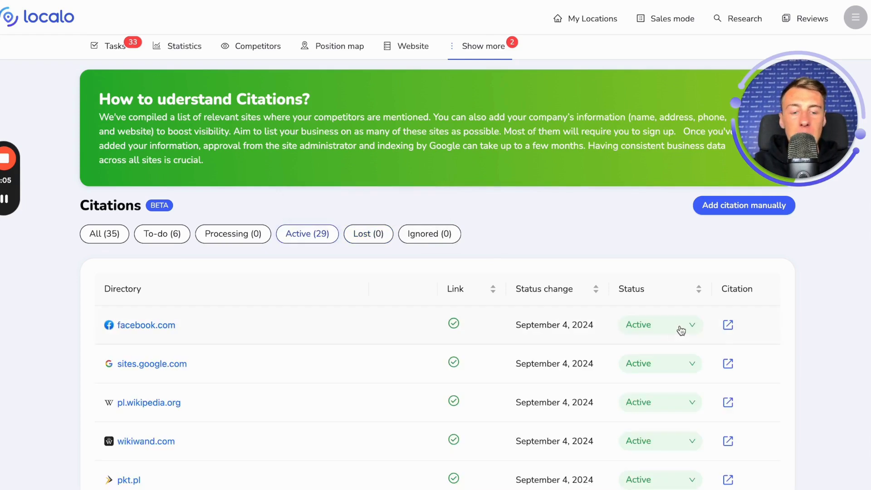
click(673, 329)
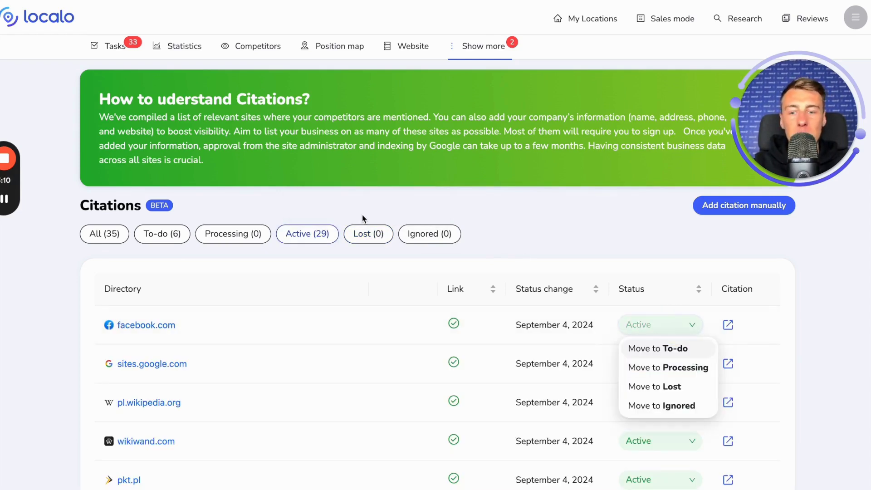
click(365, 233)
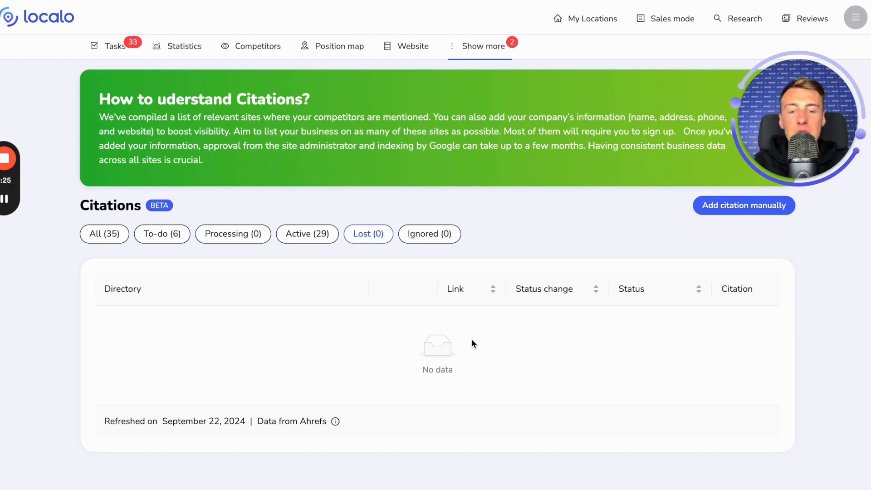
Show the 29 Active citations again and scroll through them.
click(304, 234)
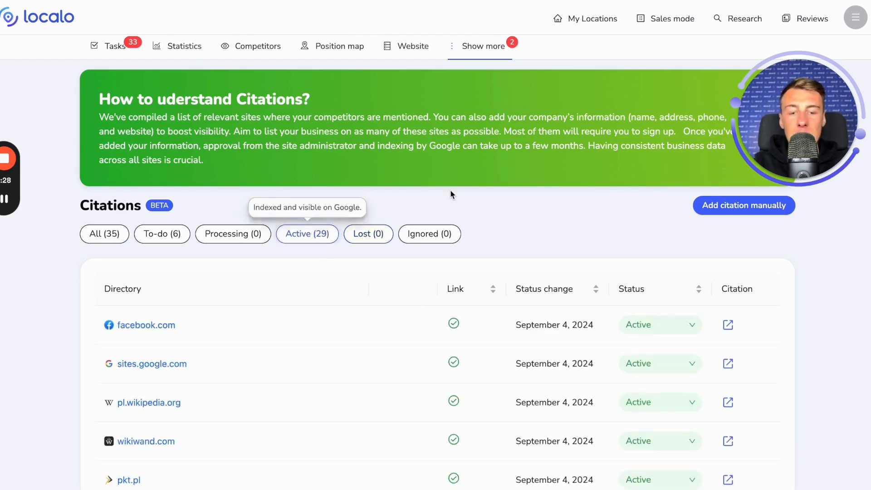
scroll(544, 281, down, 1)
mouse_move(569, 269)
scroll(568, 269, down, 1)
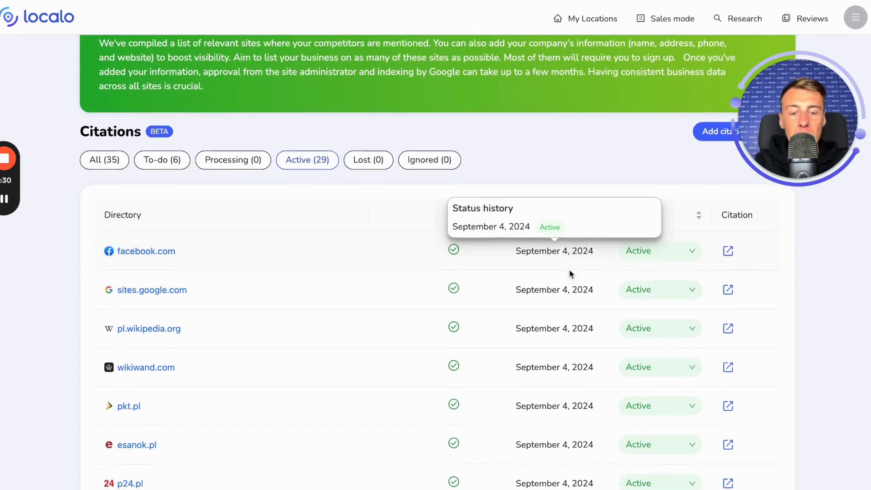
scroll(564, 284, down, 2)
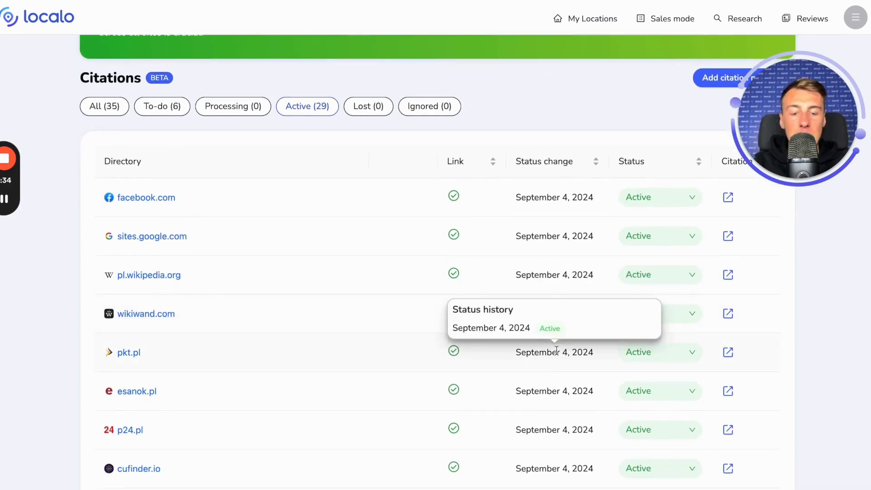
scroll(557, 349, down, 3)
scroll(556, 349, up, 4)
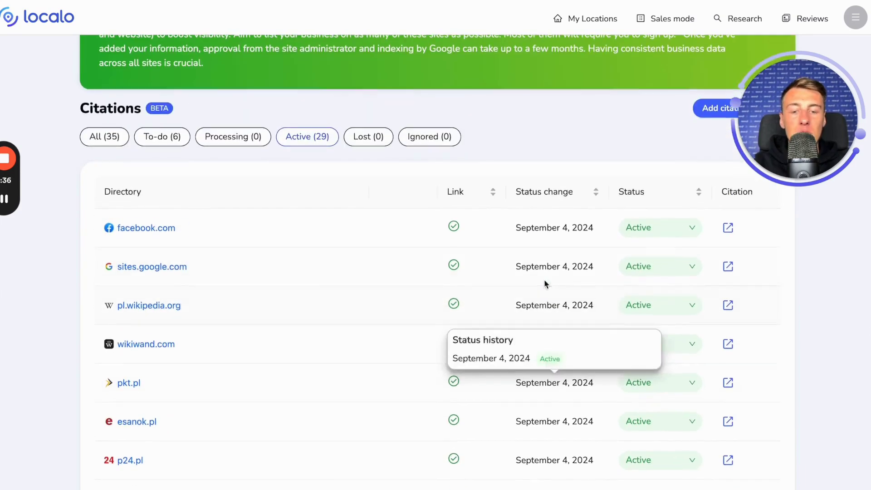
mouse_move(545, 228)
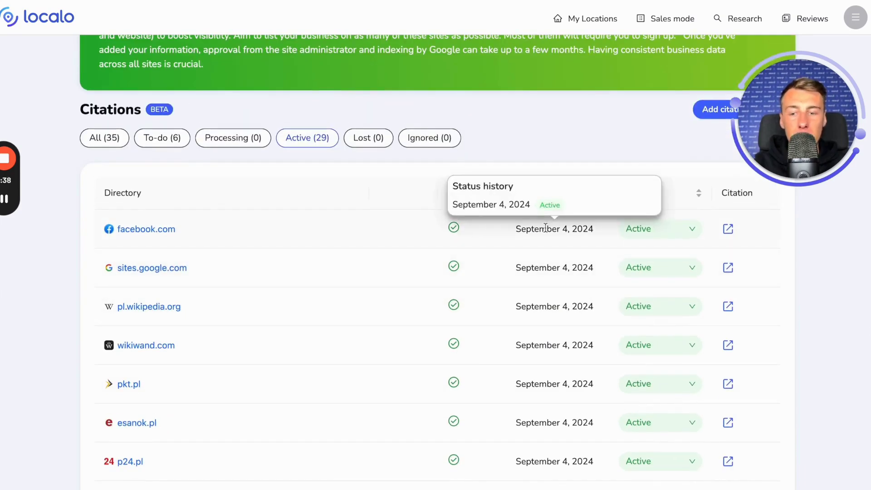
Filter to the six To-do directories and view instagram.com's status options.
click(181, 145)
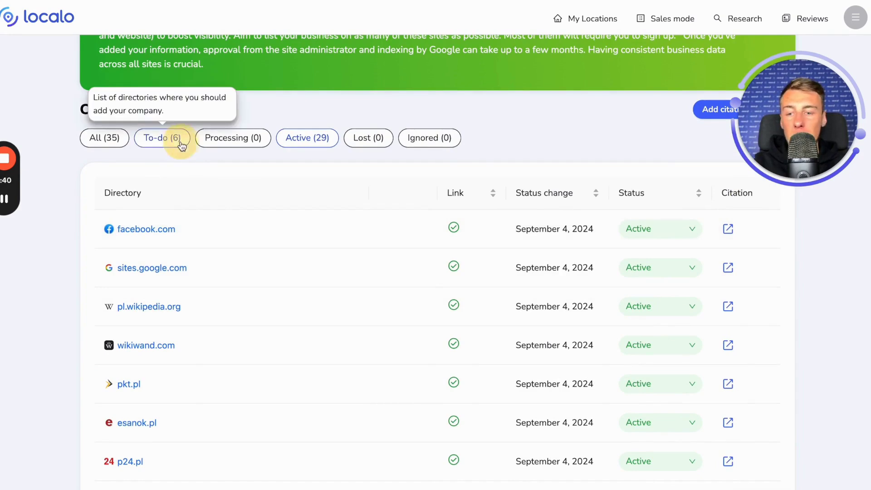
mouse_move(585, 230)
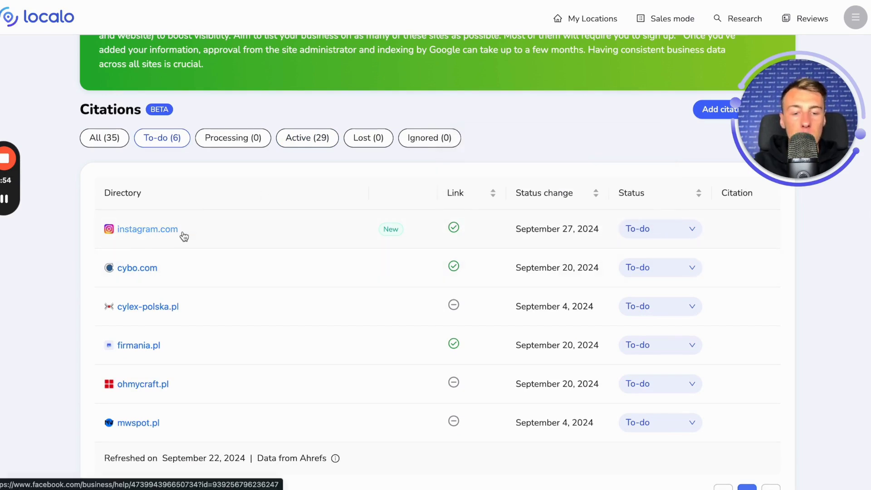
click(699, 230)
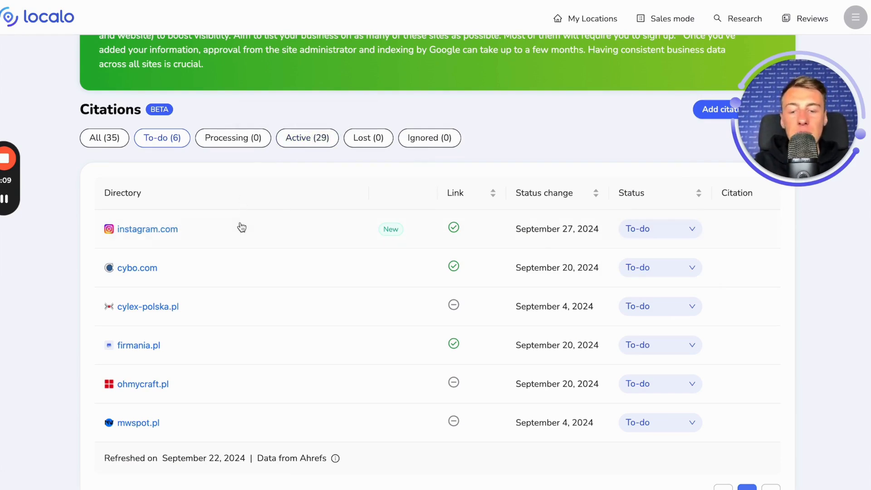
mouse_move(556, 232)
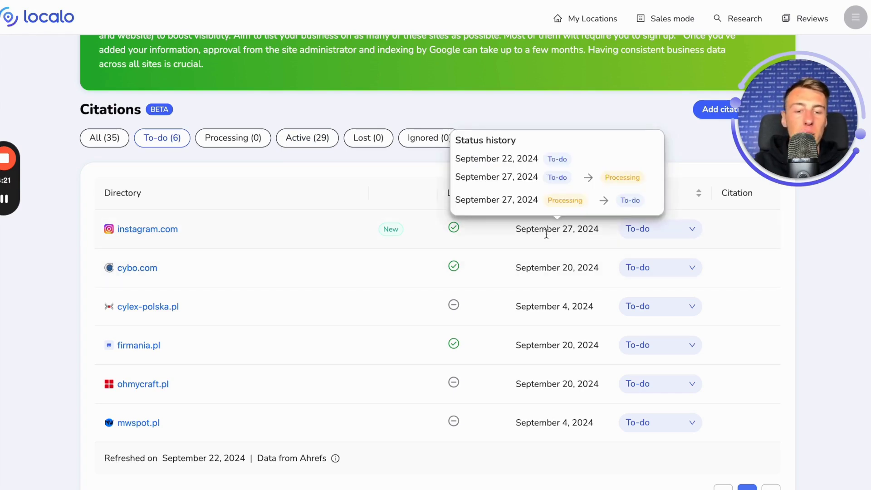
Mark instagram.com as Done, then move it from Processing to Active.
click(683, 229)
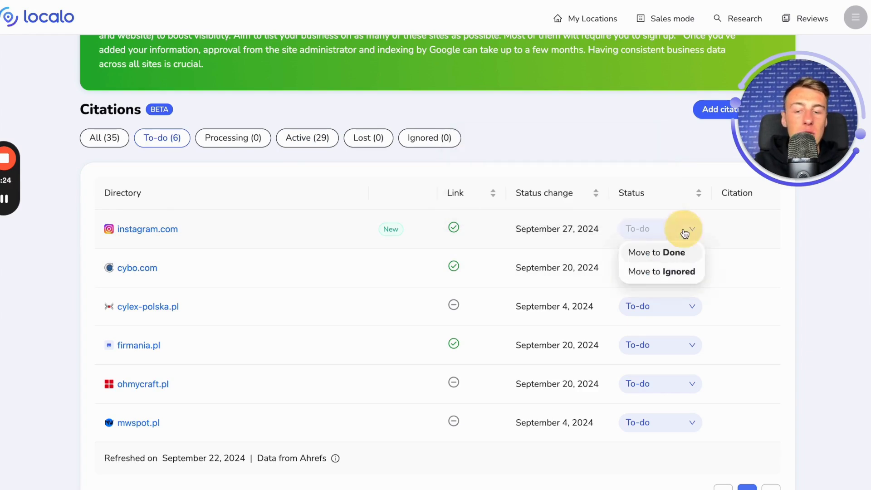
click(673, 258)
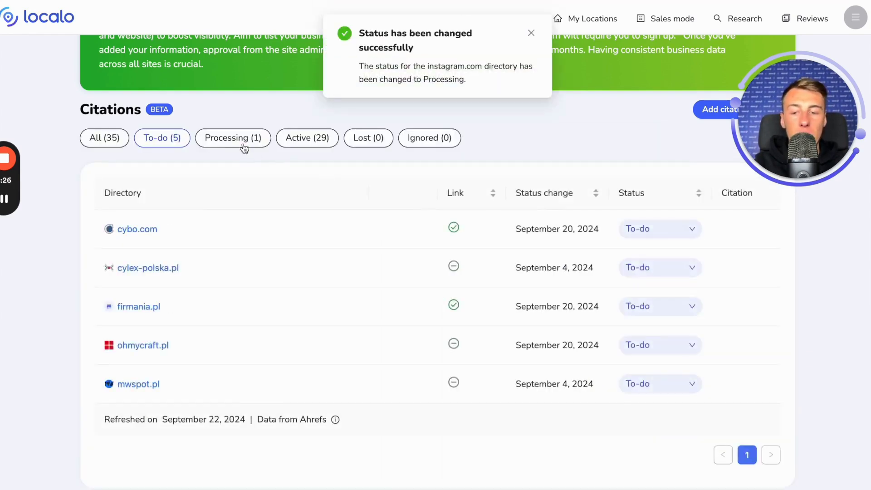
click(240, 141)
click(661, 347)
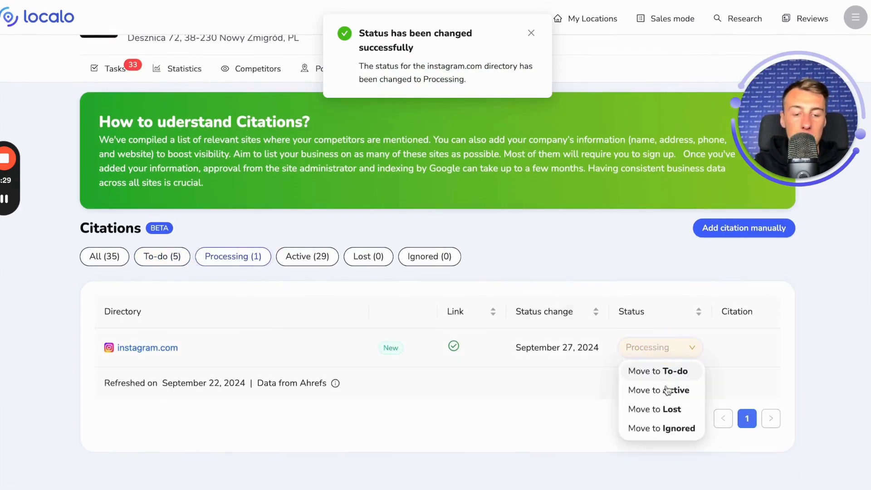
click(667, 390)
Move instagram.com from Active back to To-do and confirm the change.
click(294, 263)
scroll(294, 265, down, 3)
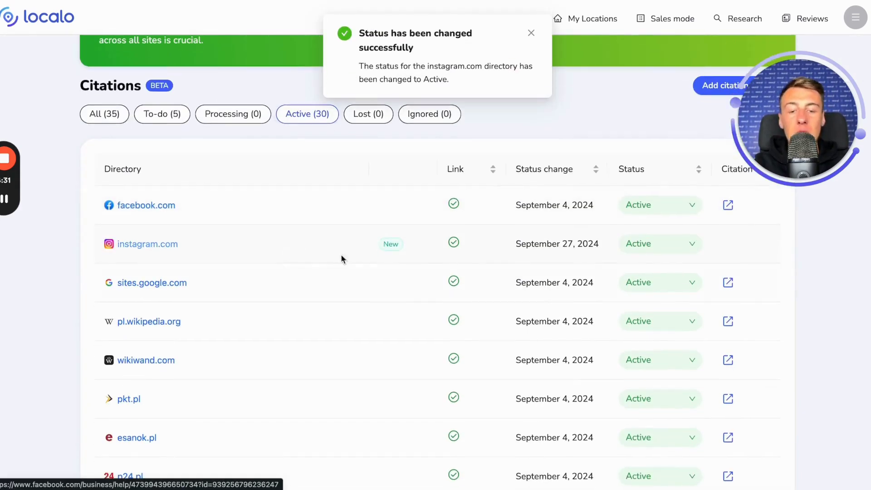
mouse_move(571, 248)
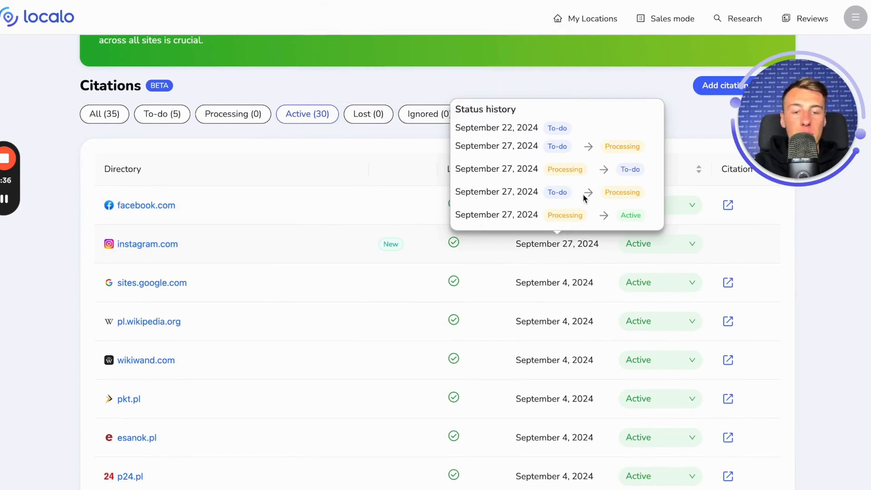
click(653, 247)
click(661, 266)
click(566, 296)
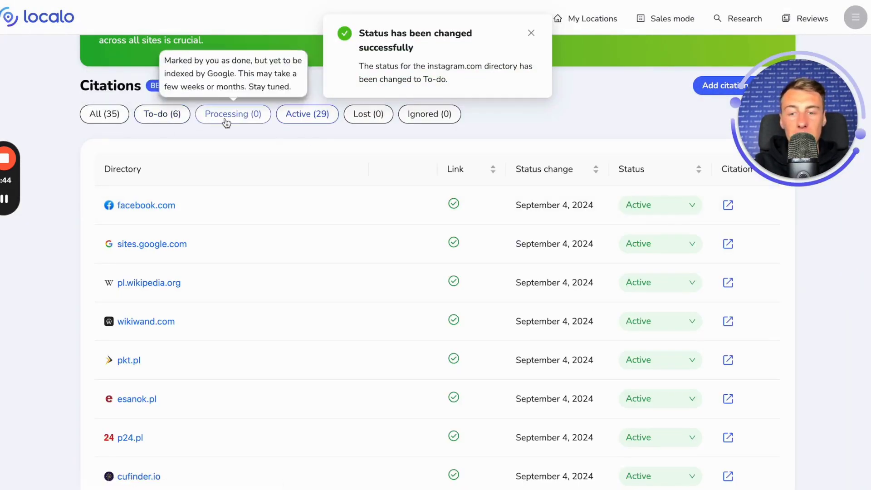
scroll(322, 142, down, 1)
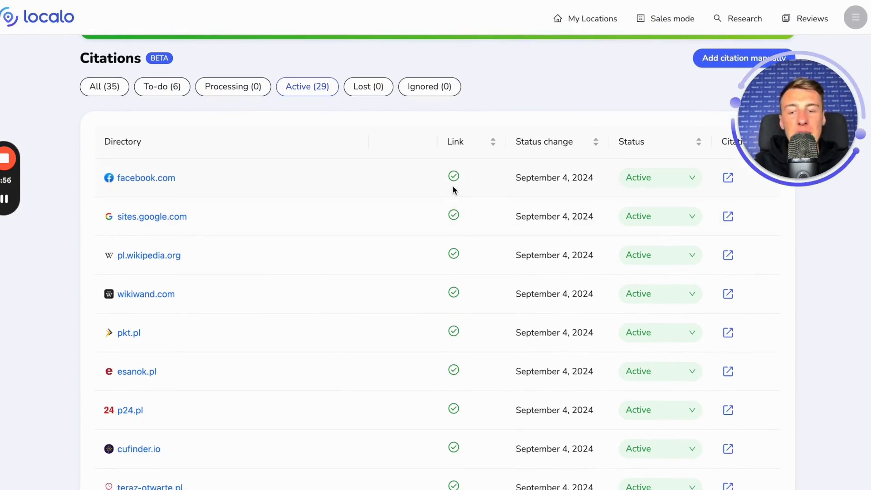
scroll(350, 186, down, 1)
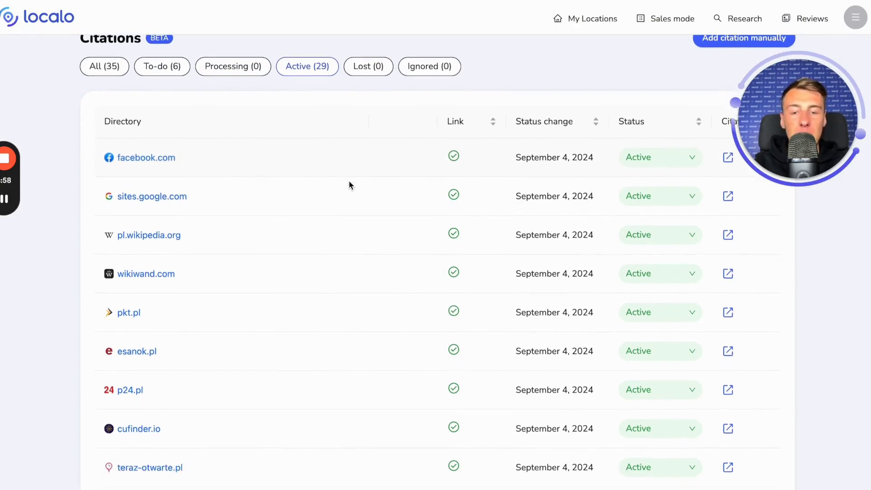
scroll(350, 186, down, 1)
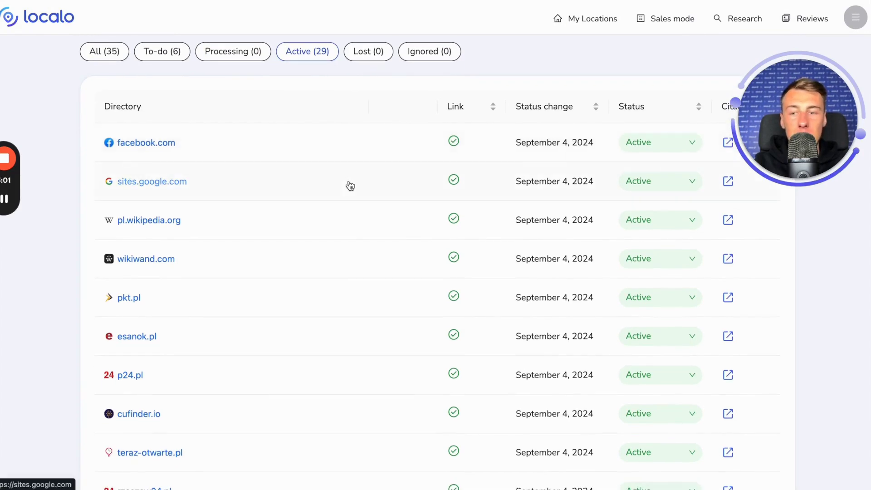
scroll(379, 147, up, 1)
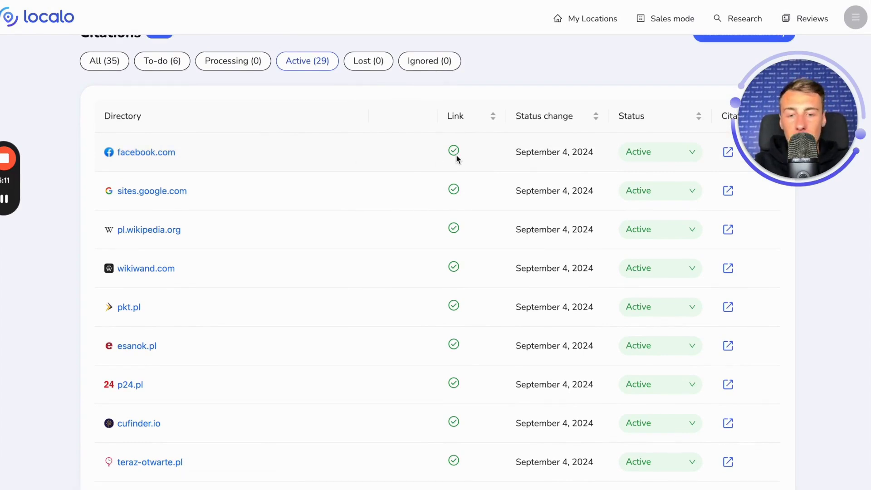
scroll(456, 158, up, 1)
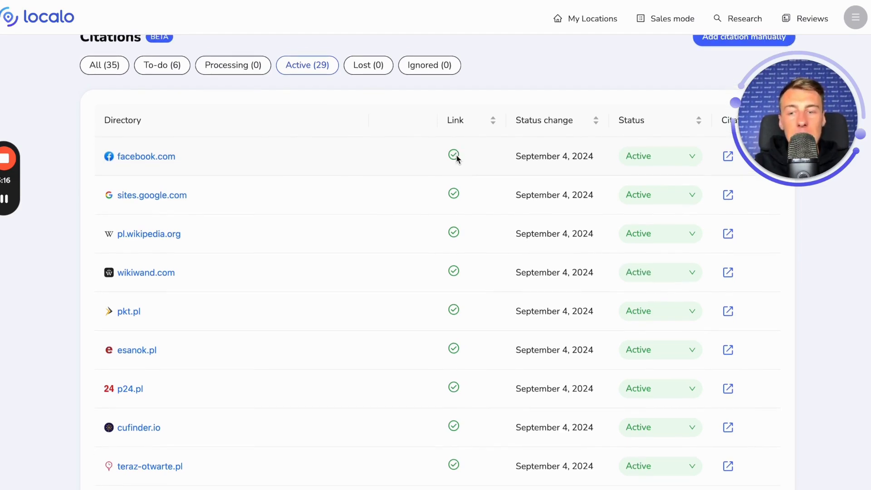
mouse_move(459, 129)
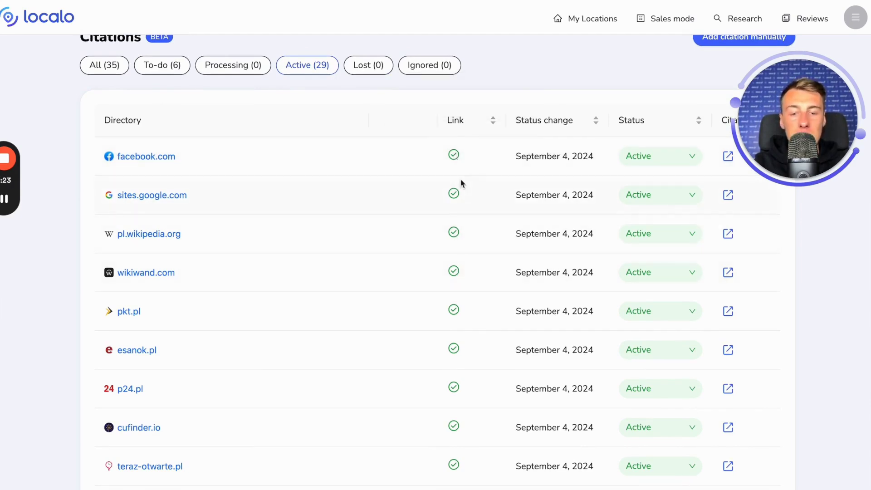
scroll(465, 156, down, 1)
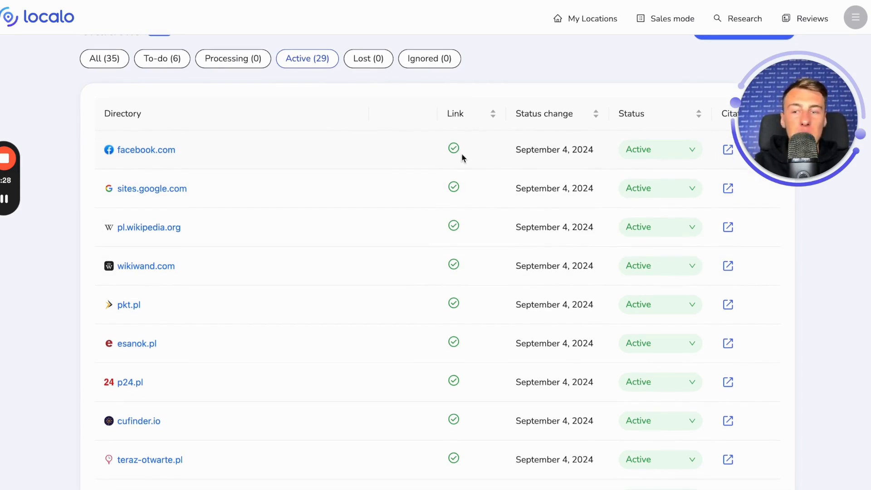
Show the six To-do directories and inspect mwspot.pl's status options without changing them.
click(165, 64)
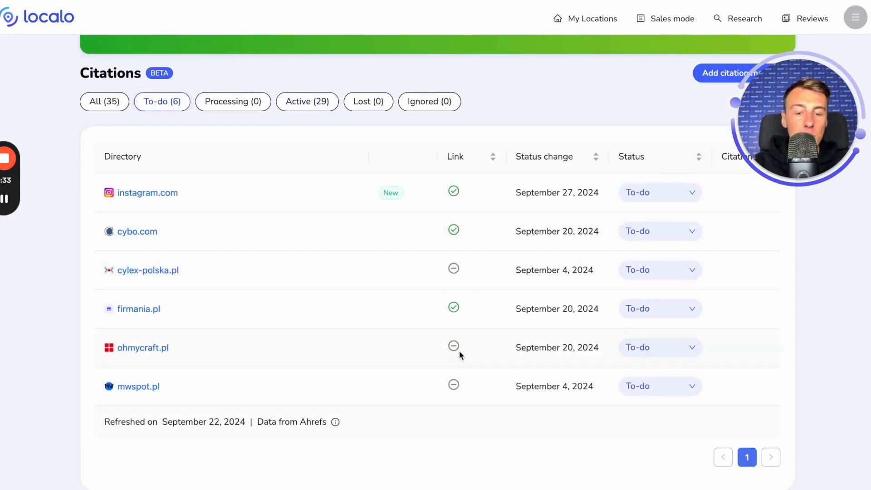
scroll(460, 358, up, 1)
scroll(459, 358, up, 3)
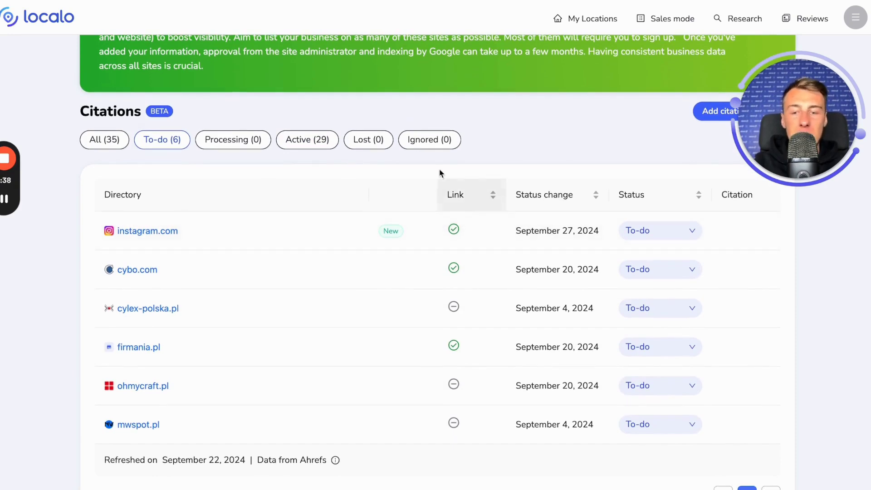
scroll(295, 210, down, 3)
scroll(254, 224, down, 1)
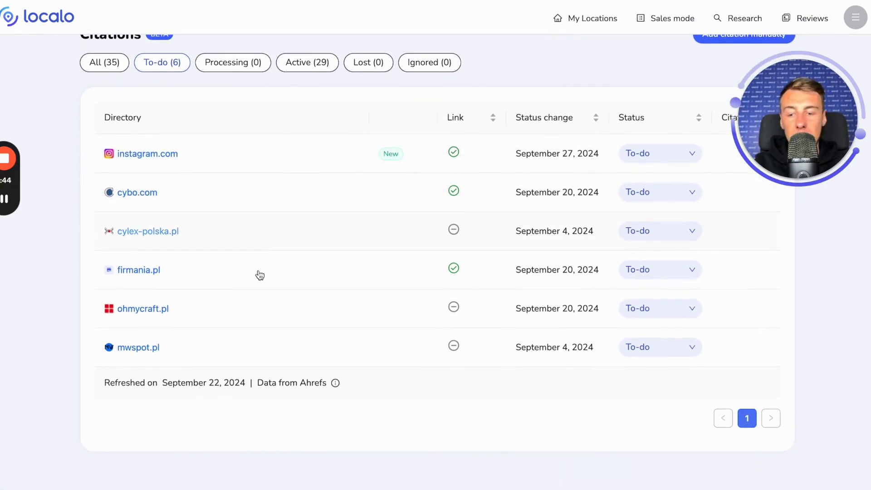
click(658, 347)
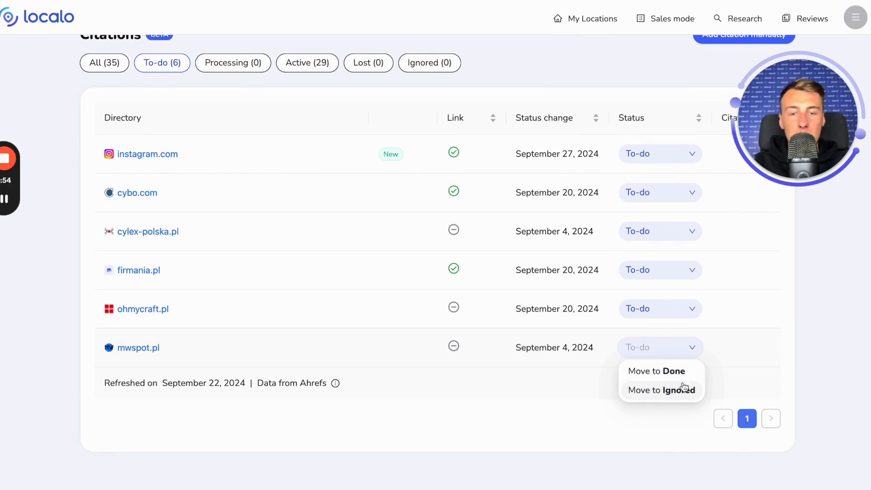
click(494, 70)
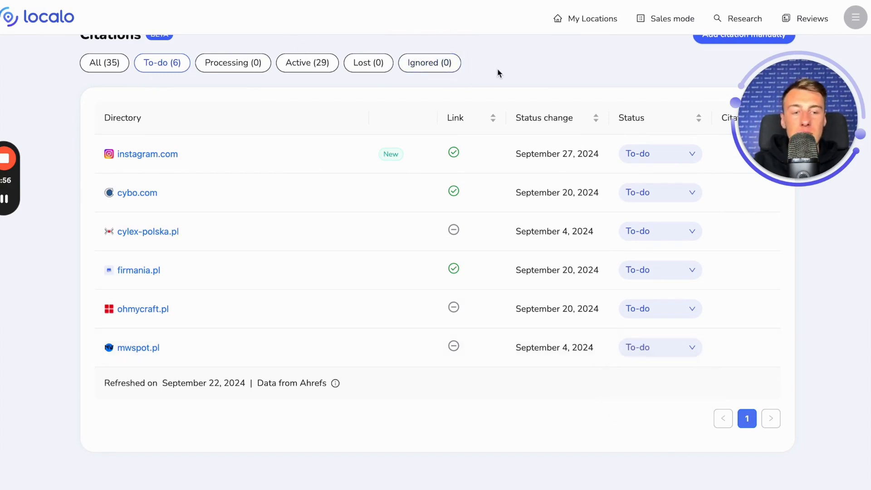
scroll(209, 141, up, 1)
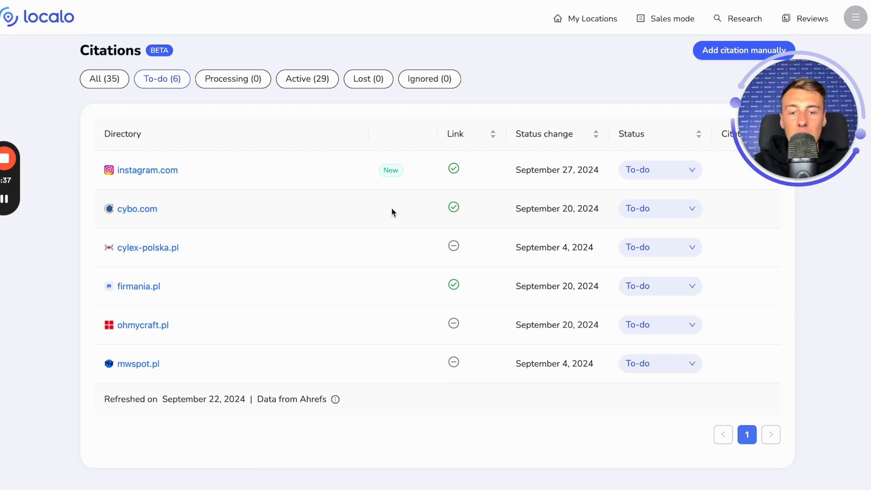
Review the To-do list: 6 To-do, 29 Active, and 0 Processing, Lost and Ignored.
mouse_move(392, 170)
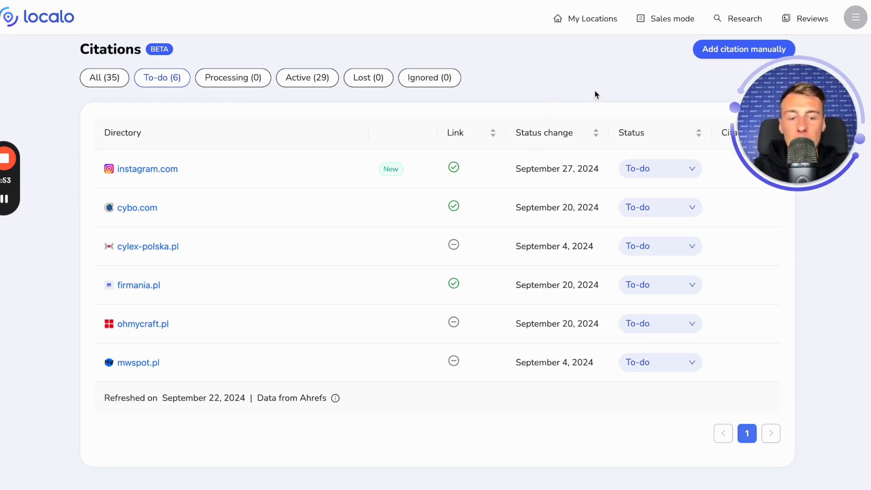
drag(764, 118, 764, 175)
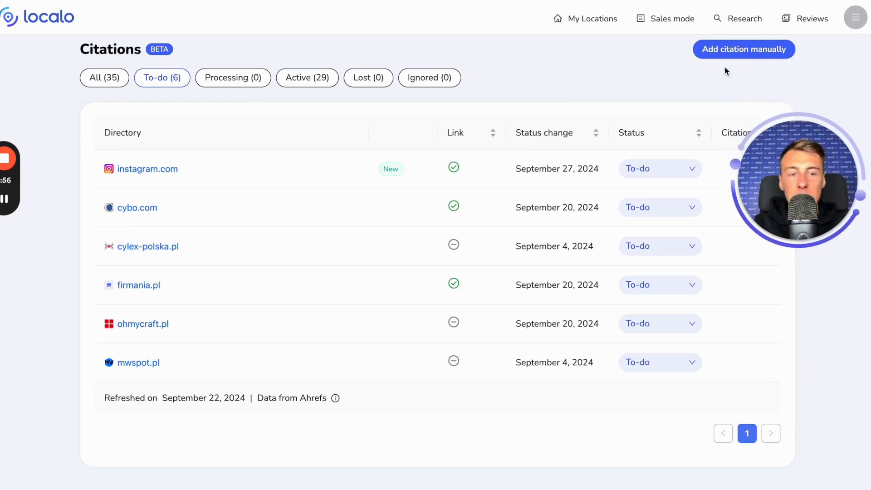
scroll(725, 66, down, 1)
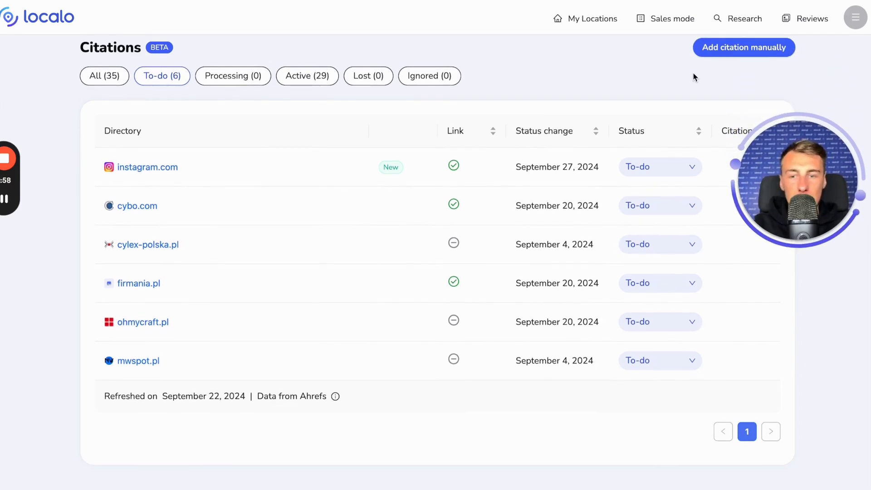
click(707, 78)
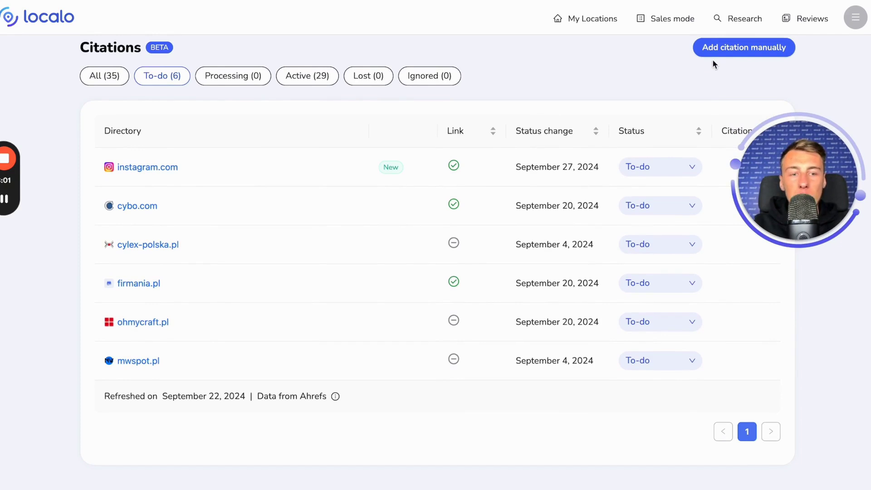
click(746, 50)
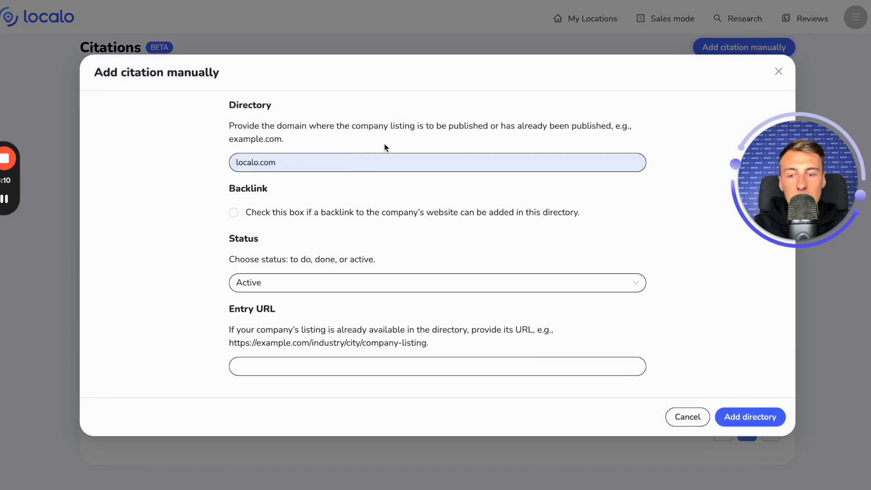
double_click(317, 162)
double_click(312, 163)
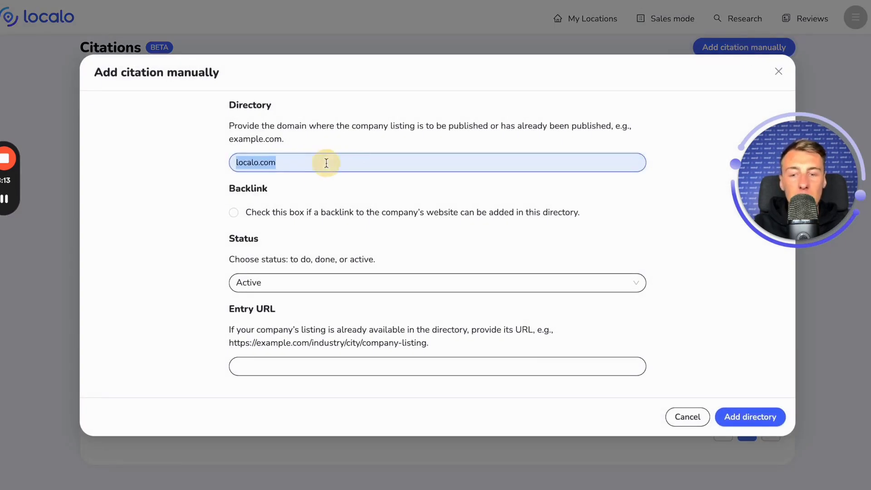
click(325, 163)
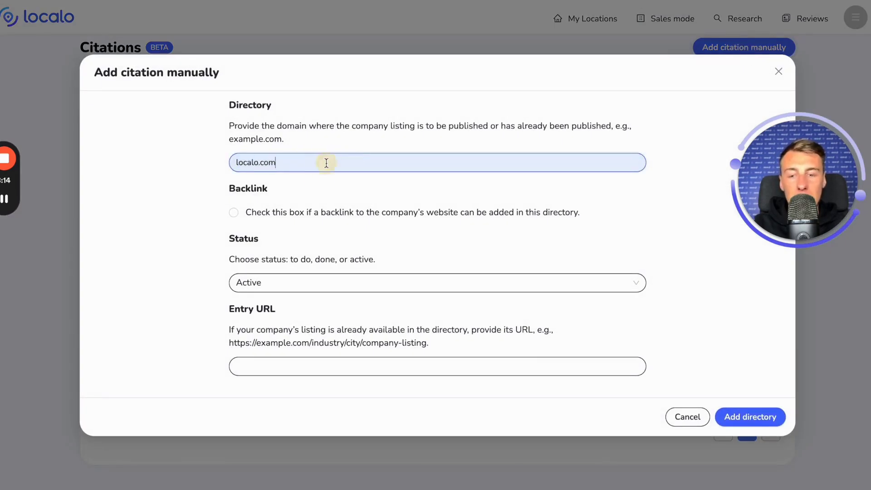
double_click(301, 165)
click(234, 214)
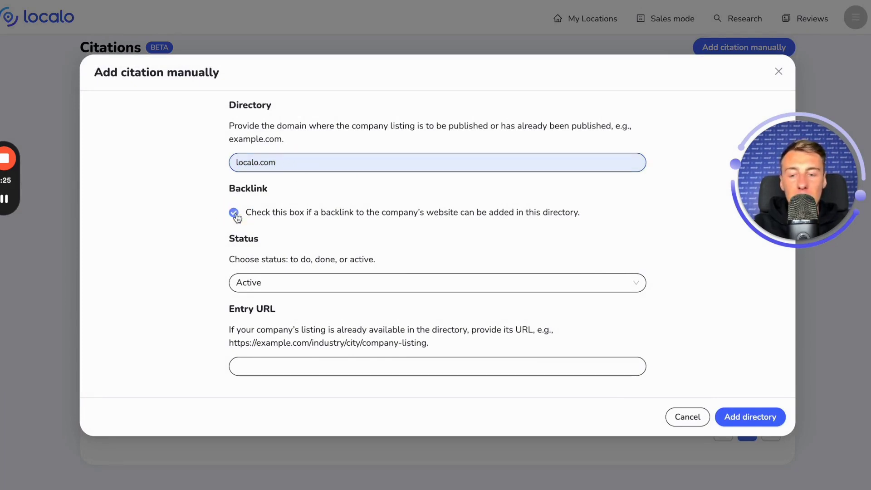
click(235, 215)
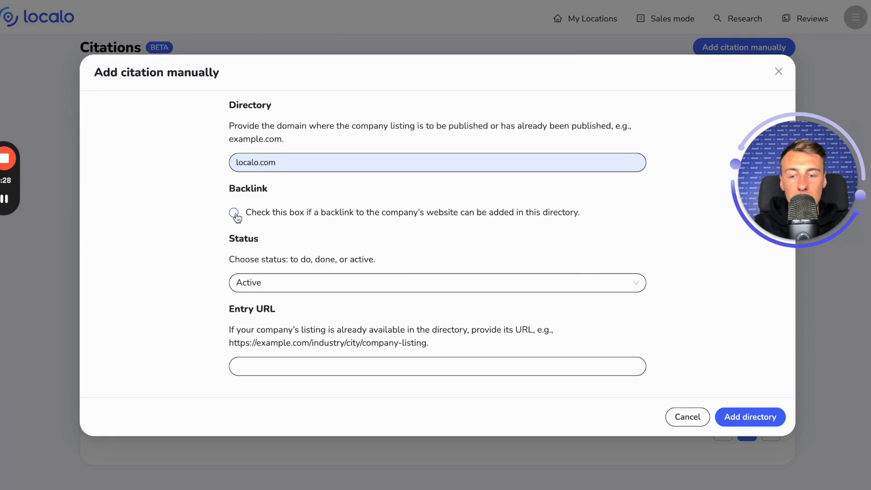
click(278, 281)
click(276, 305)
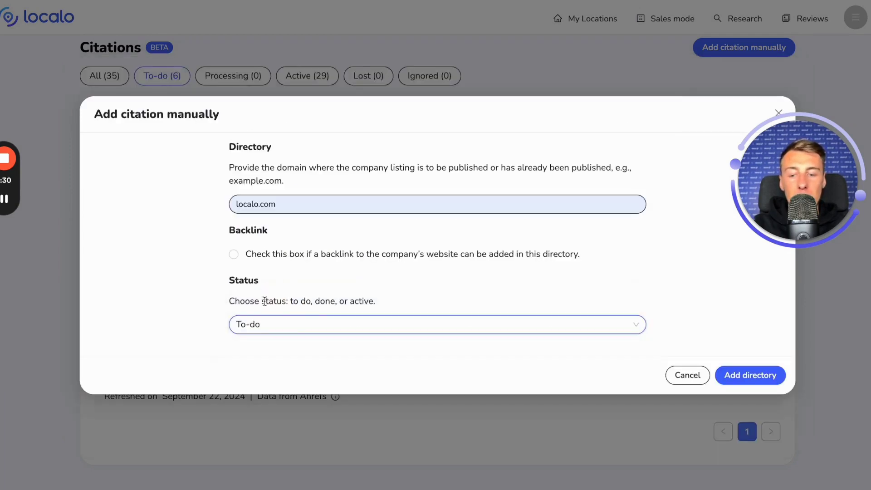
click(260, 324)
click(250, 366)
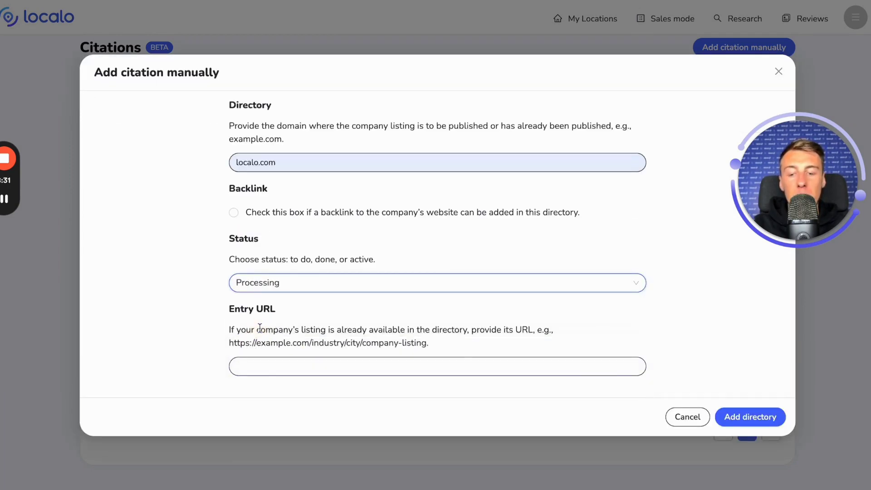
click(265, 289)
click(268, 344)
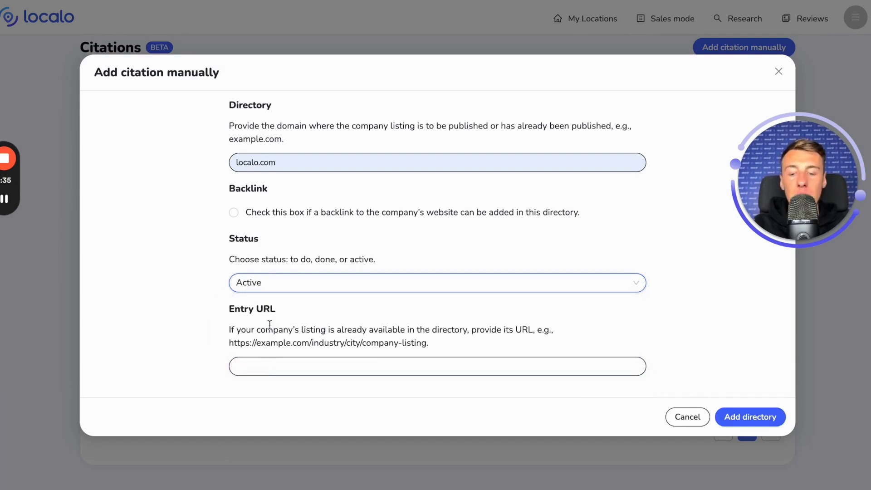
click(270, 290)
click(266, 325)
click(281, 289)
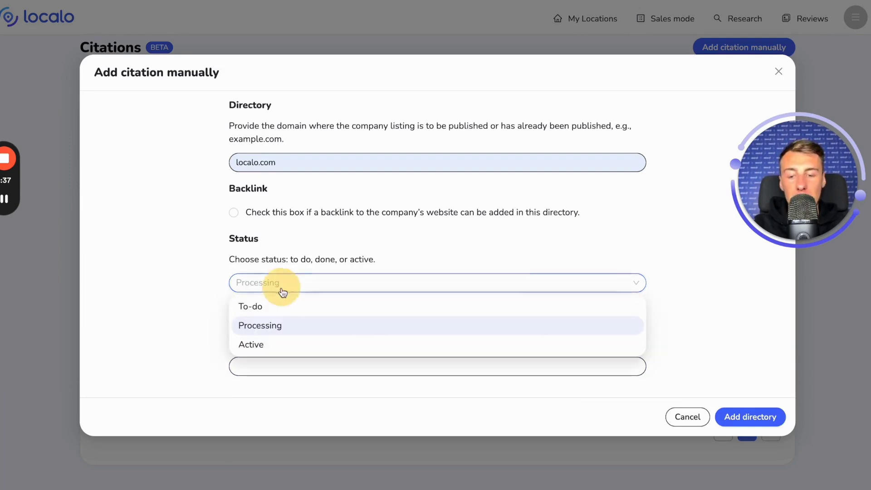
click(267, 345)
click(286, 364)
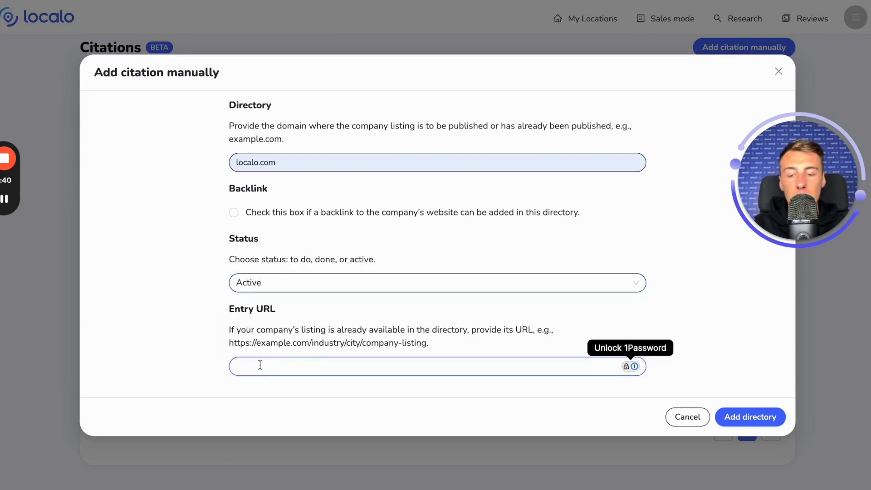
click(221, 361)
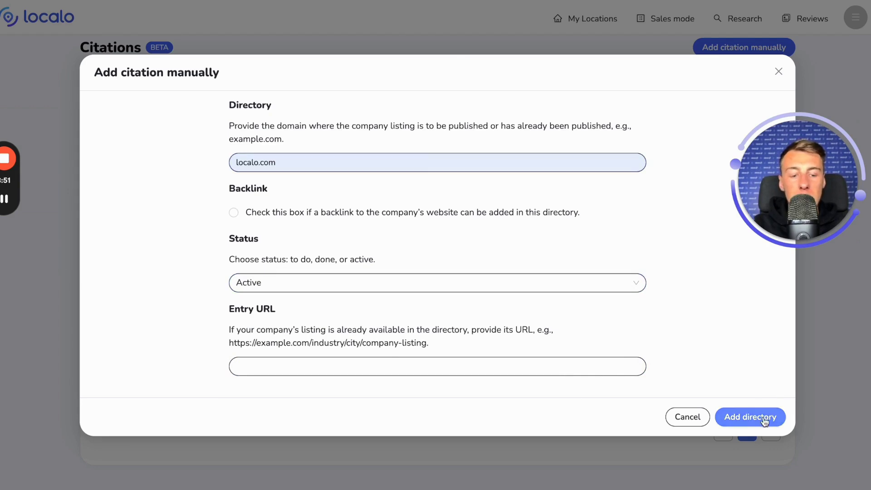
click(778, 71)
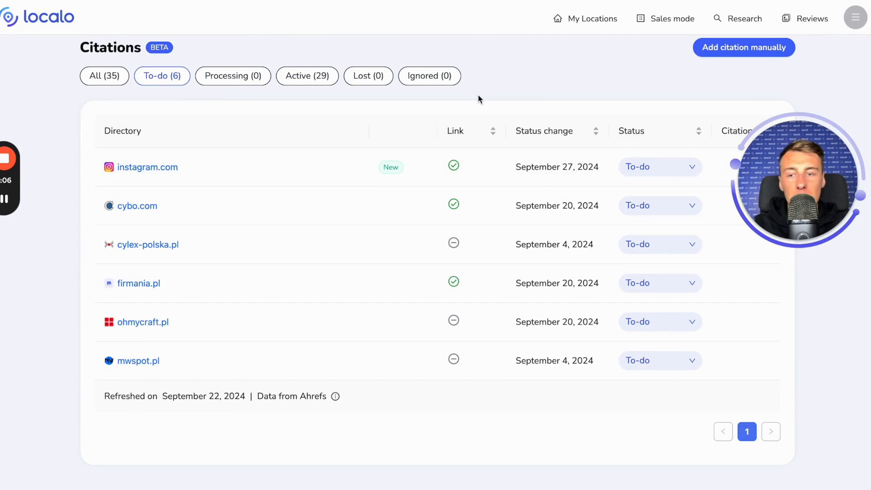
scroll(477, 99, down, 1)
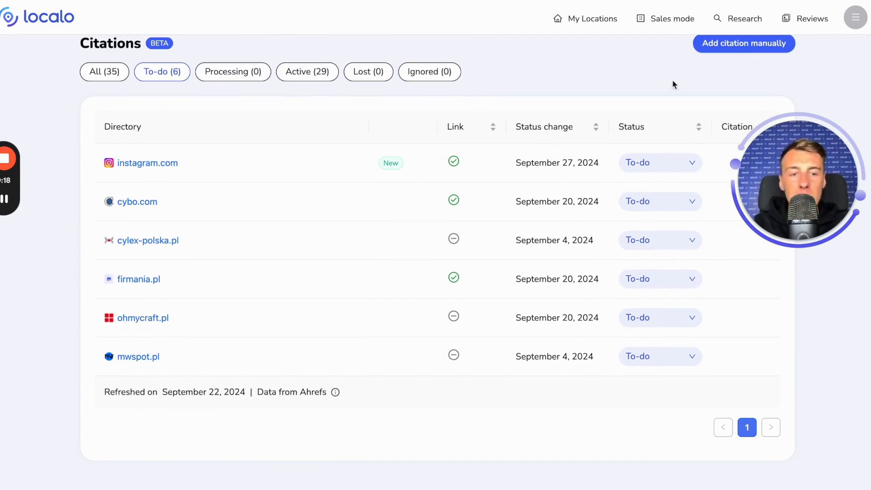
scroll(678, 77, up, 1)
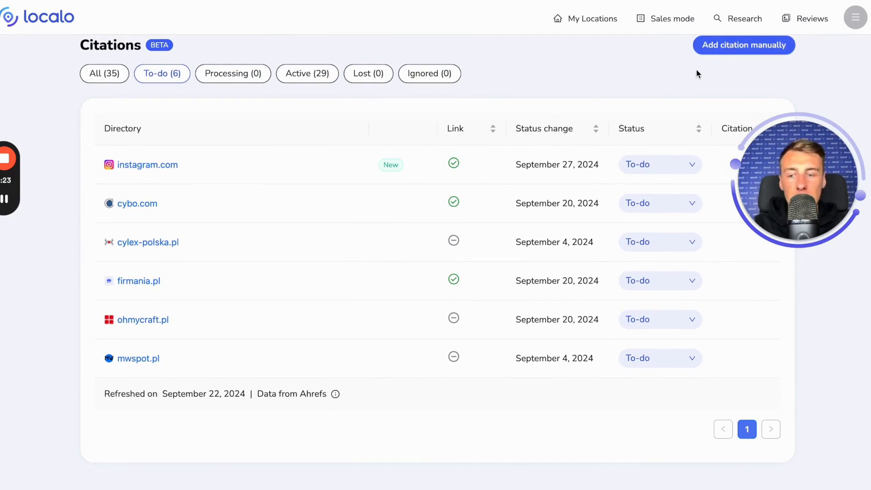
click(748, 56)
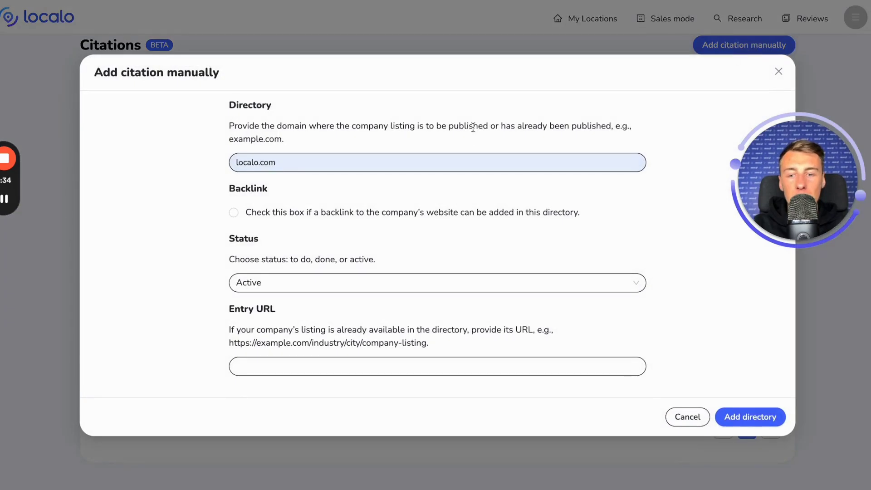
click(369, 39)
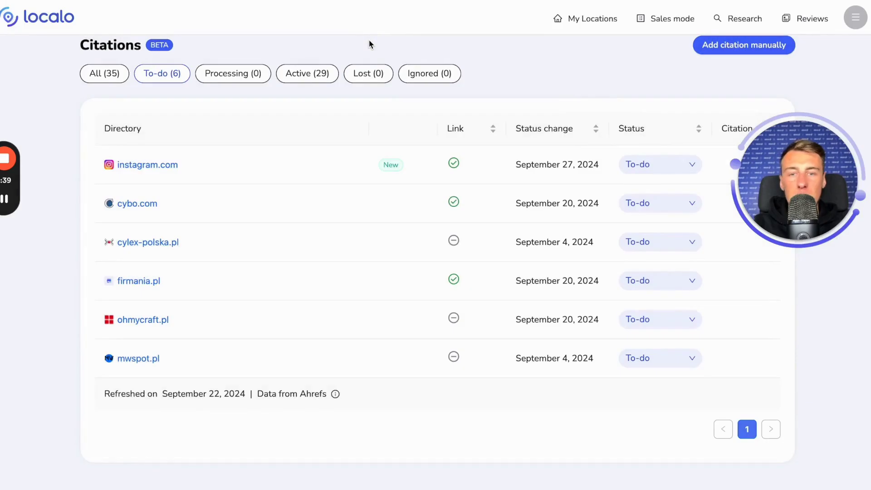
click(726, 54)
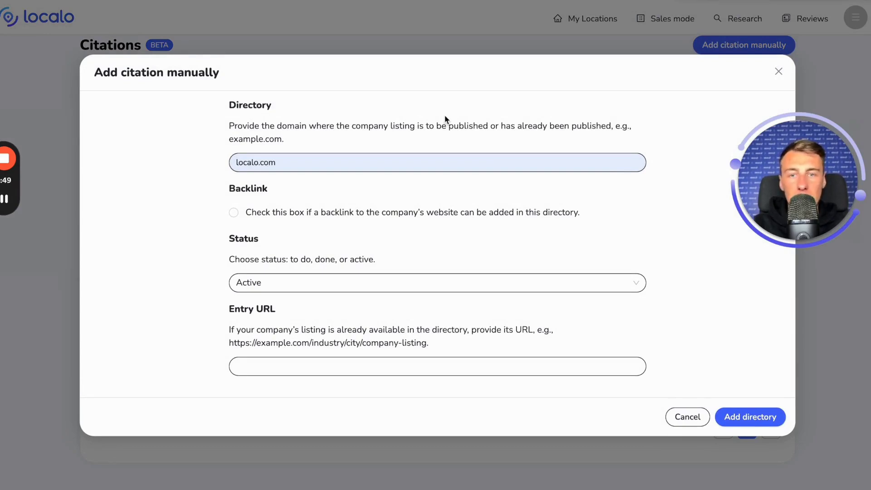
click(453, 44)
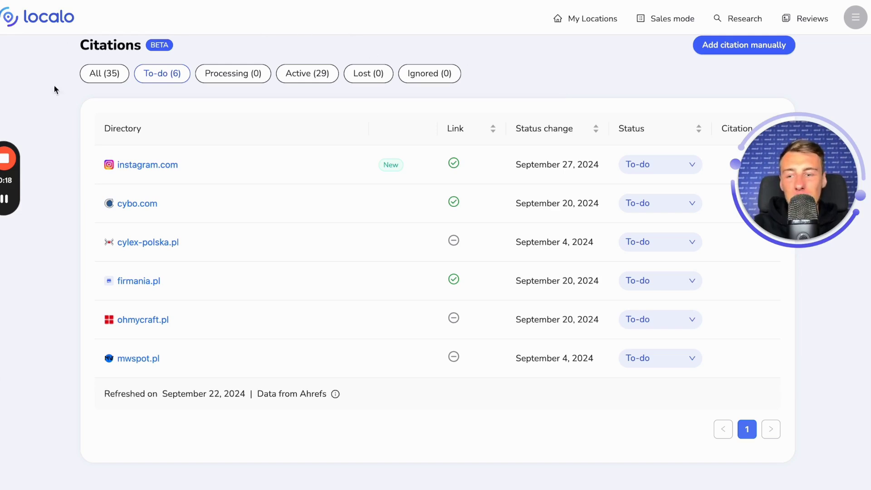
mouse_move(11, 282)
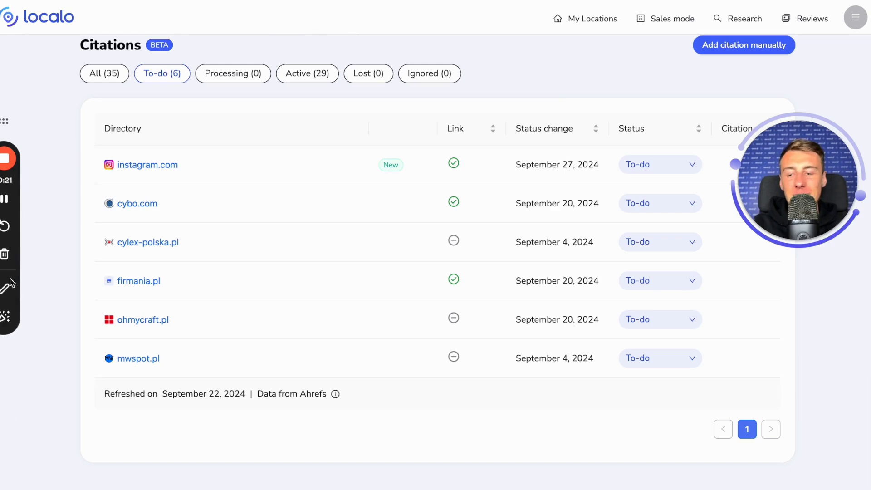
click(10, 315)
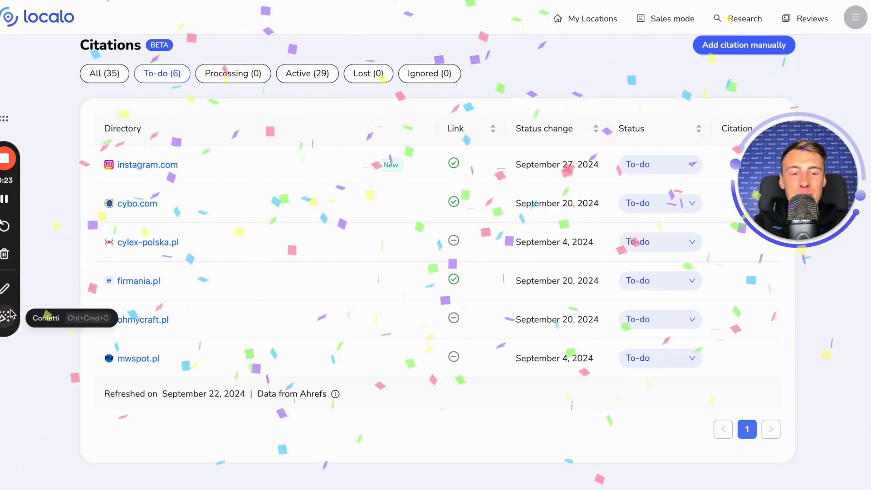